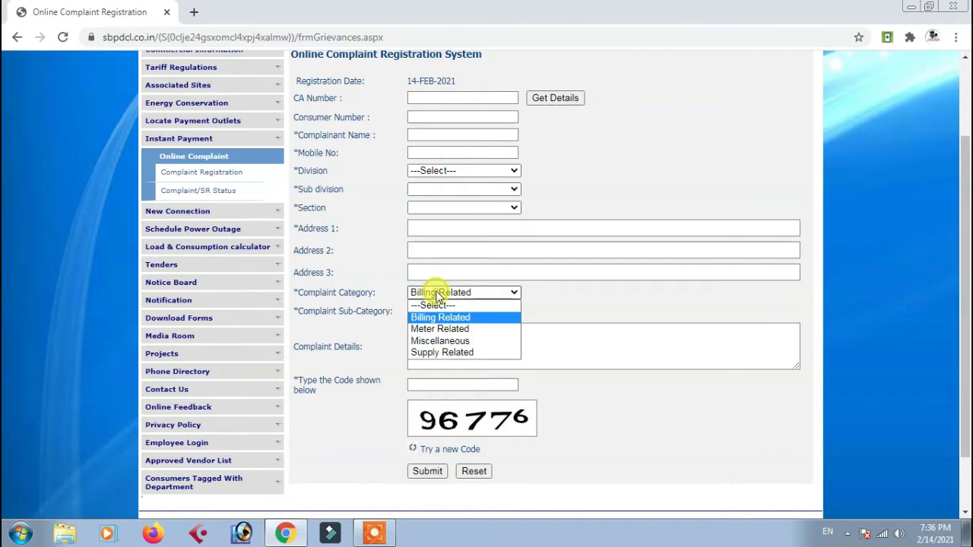
Select Billing Related as the complaint category and open the sub-category list
click(435, 314)
click(437, 312)
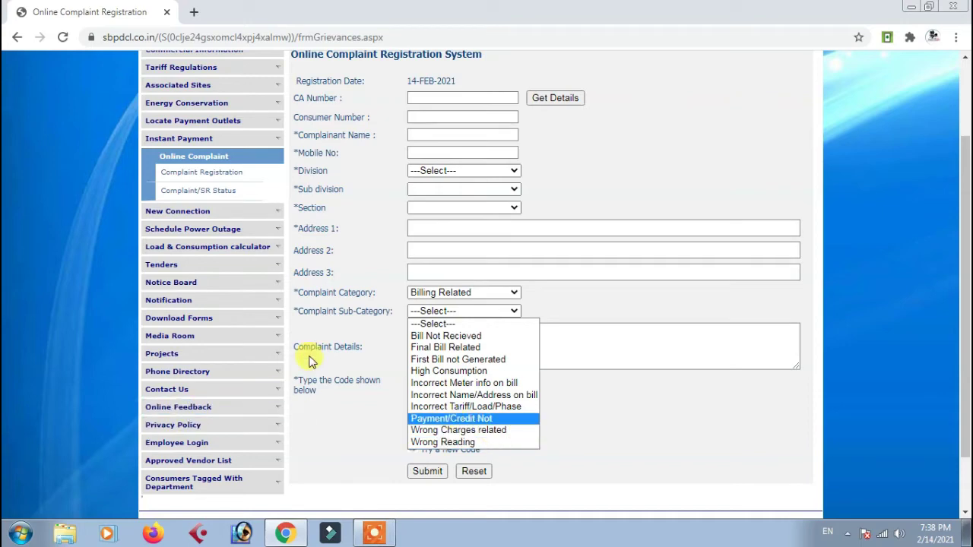
Leave the complaint form and load google.com in the browser
scroll(320, 349, up, 2)
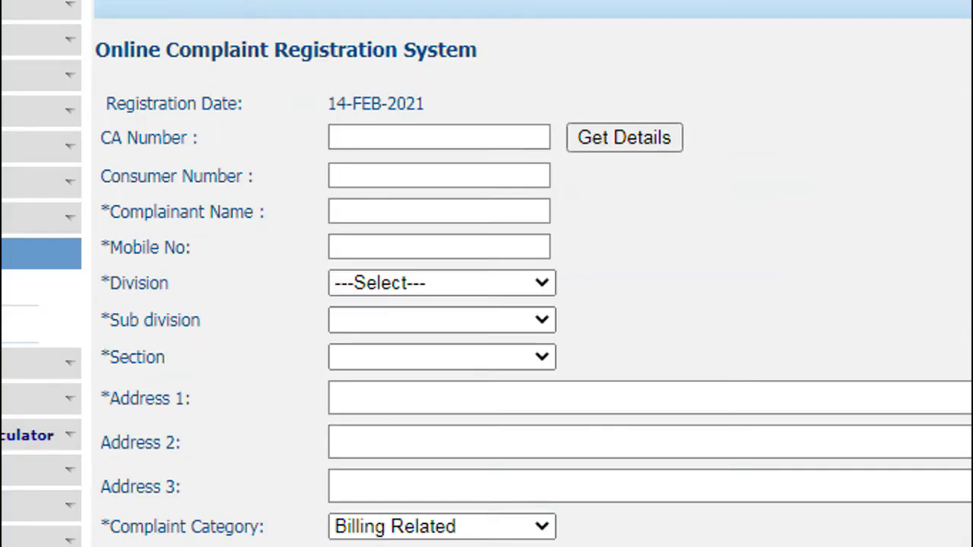
text(google.com)
key(Return)
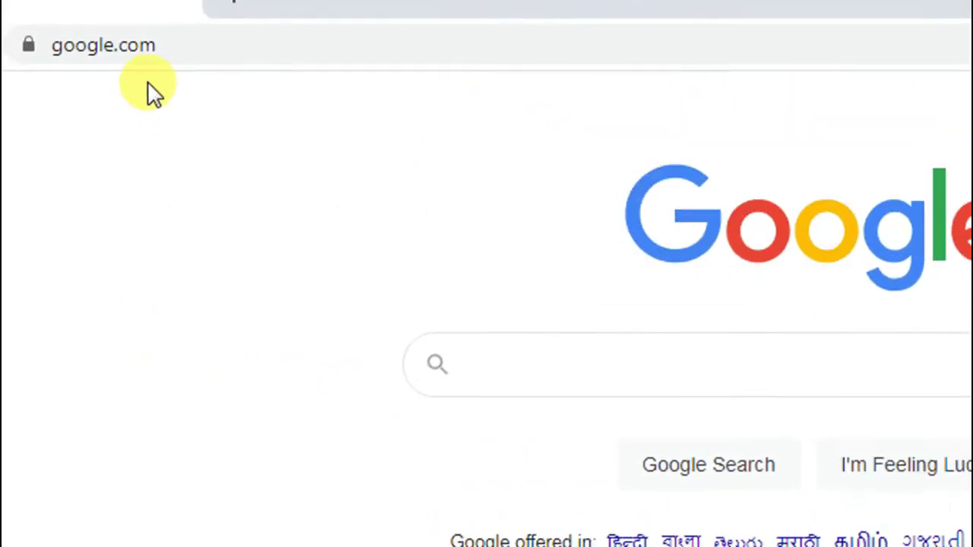
Search Google for SBPDCL and open the QuickBillPayment - South Bihar Power Distribution Company Ltd result
click(544, 365)
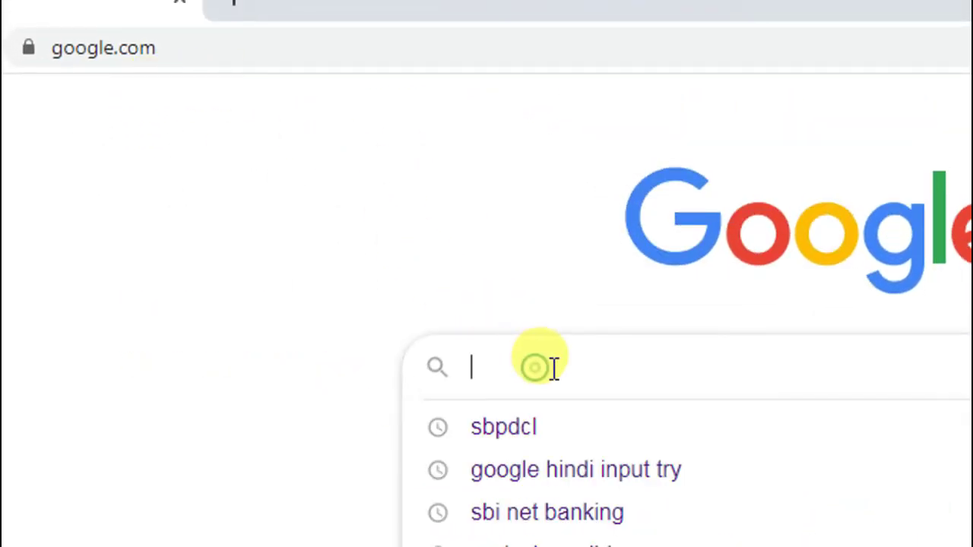
text(SBPD)
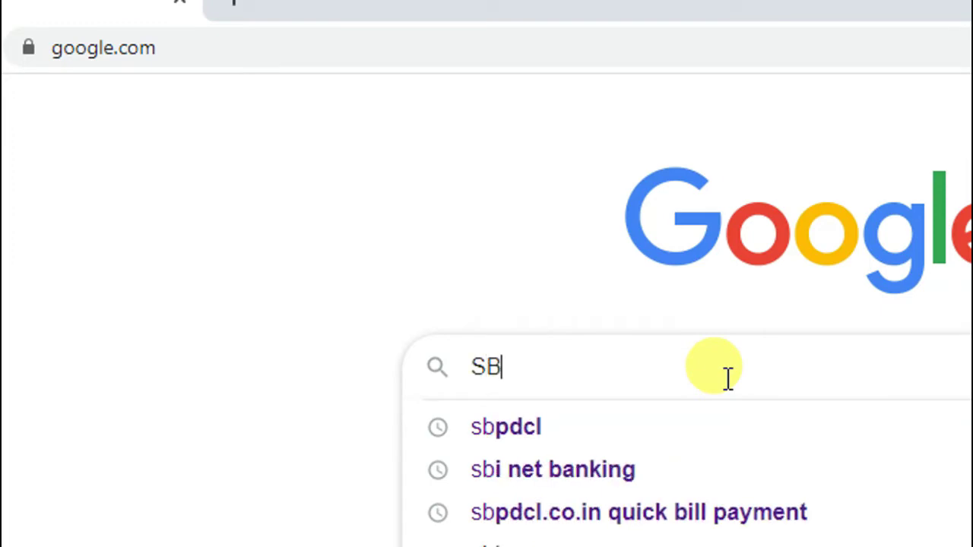
text(CL)
key(Return)
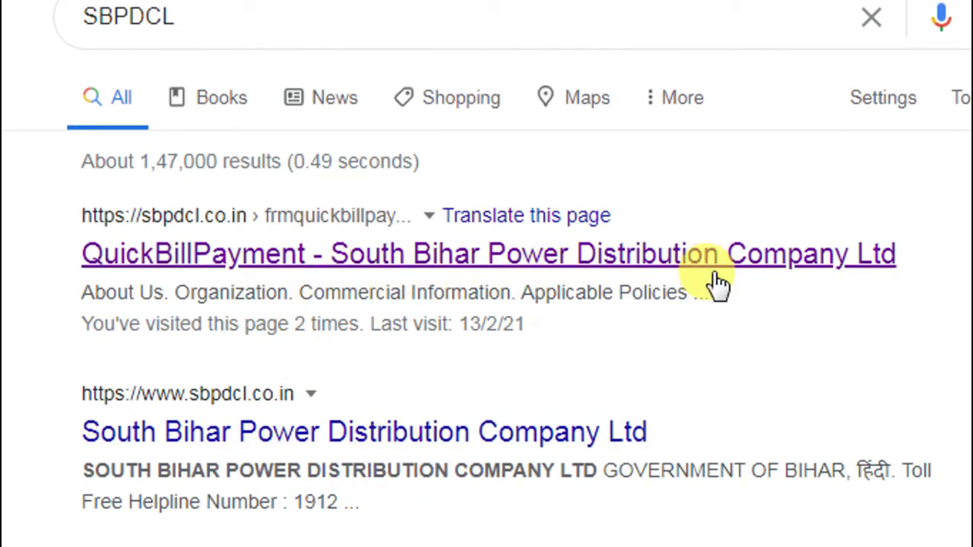
click(502, 273)
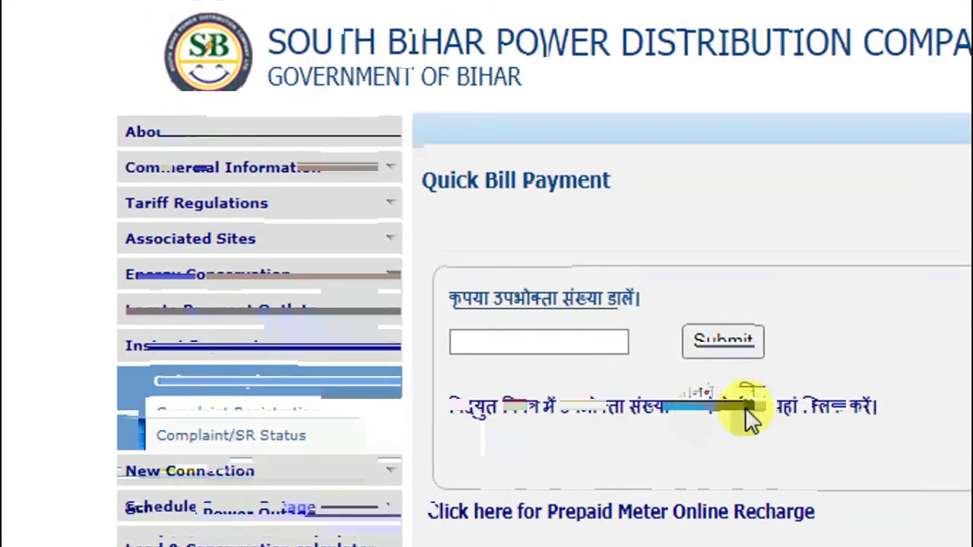
scroll(749, 417, down, 2)
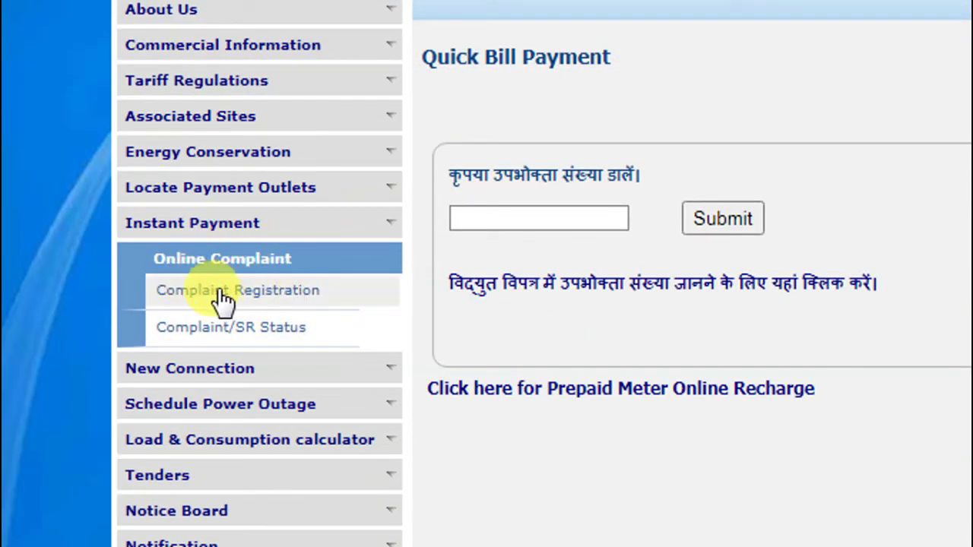
Open Complaint Registration and enter the saved consumer number, the complainant's name and mobile number
click(276, 289)
click(653, 182)
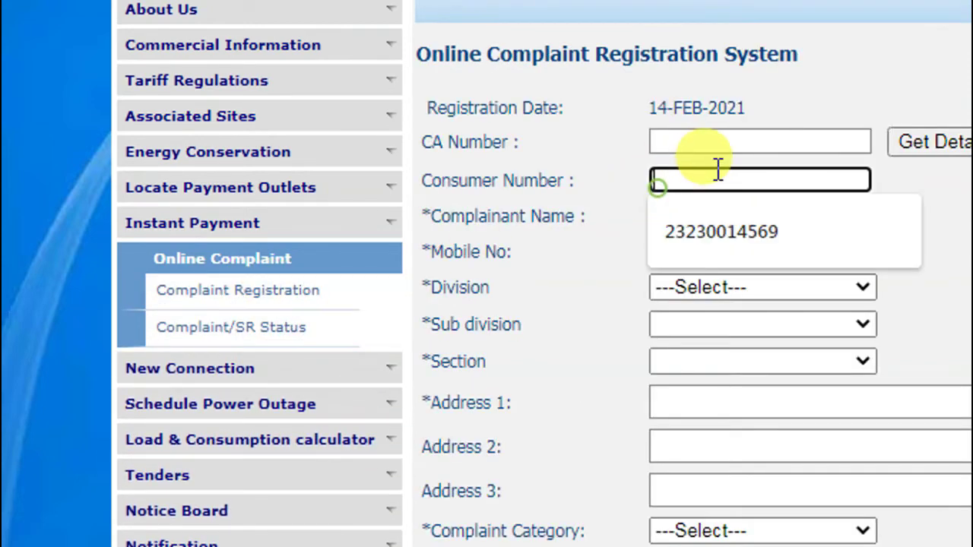
click(681, 233)
click(691, 216)
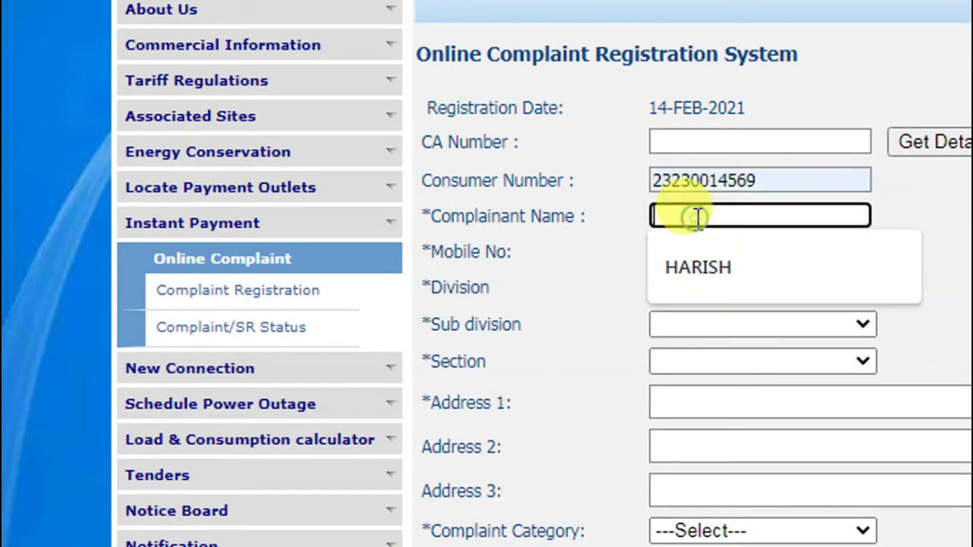
text(HARISH)
key(Tab)
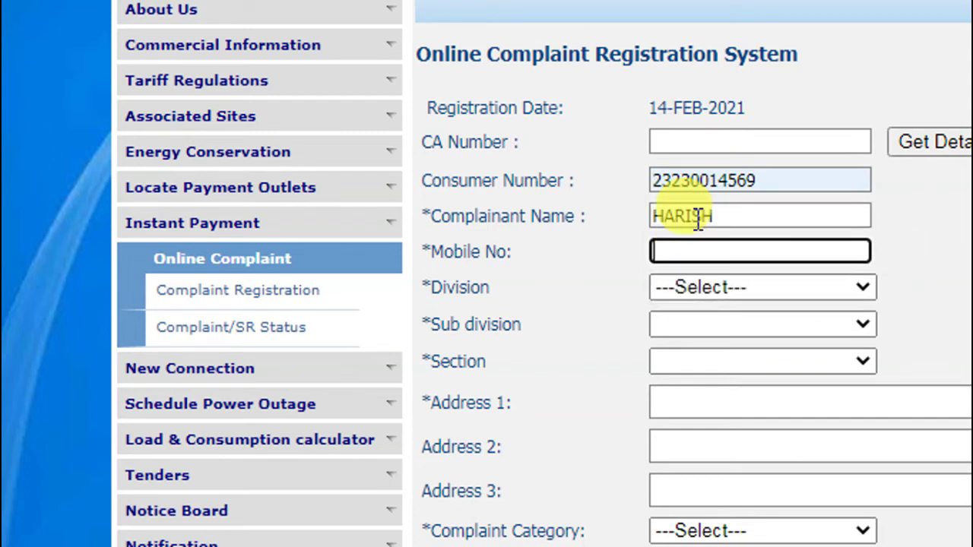
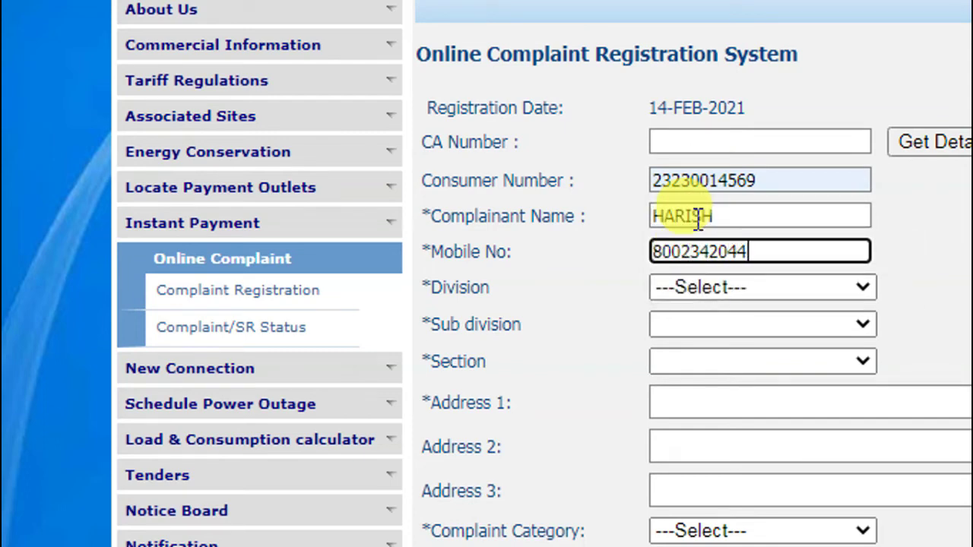
key(Tab)
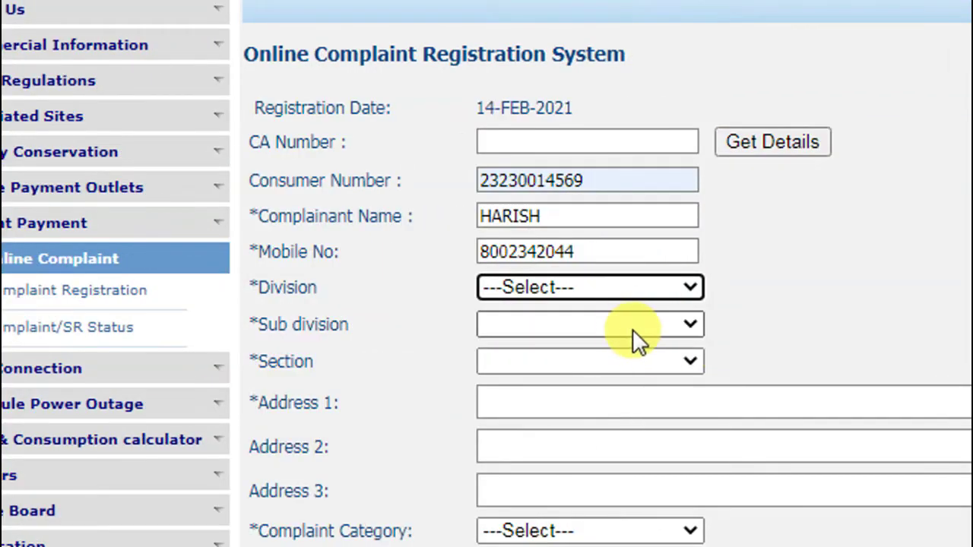
Set Division to ARWAL, Sub division to ARWAL and Section to Kurtha
click(768, 289)
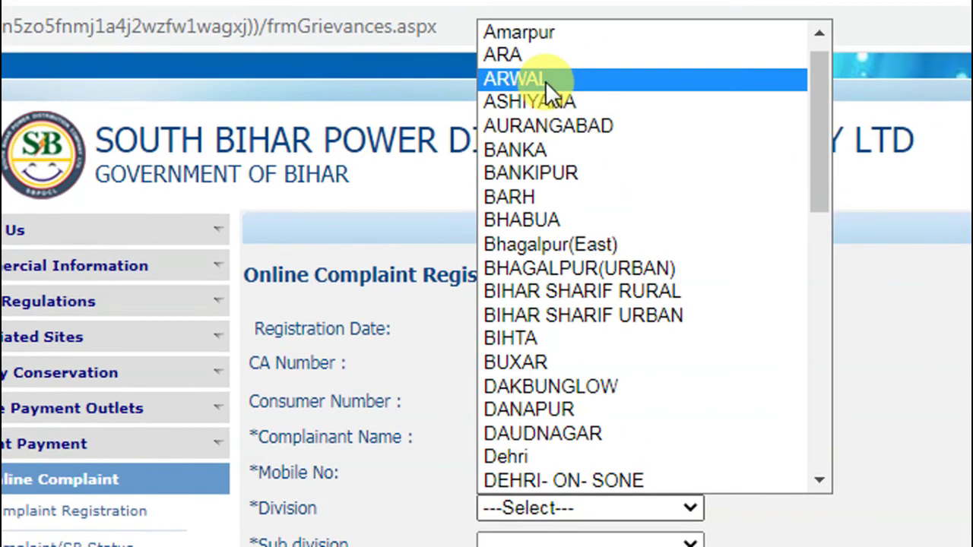
click(545, 81)
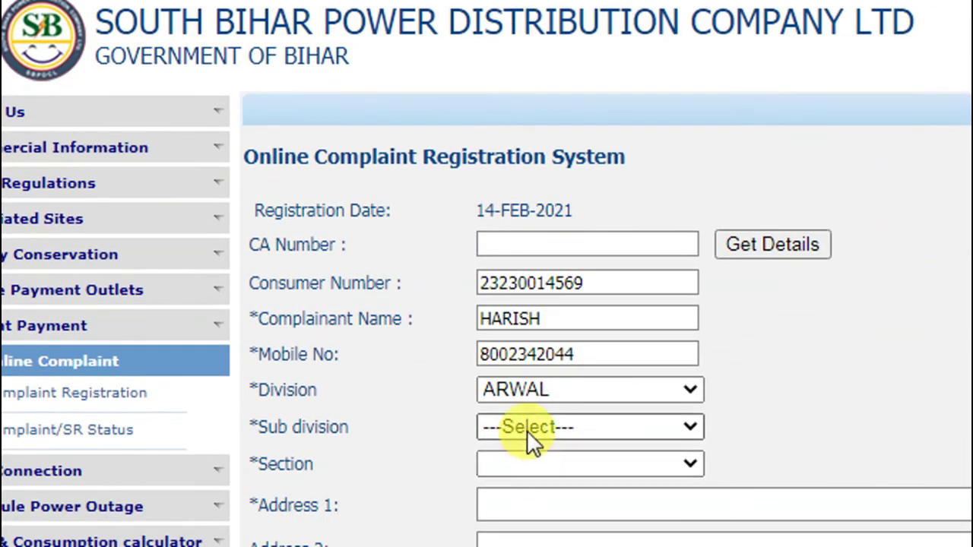
click(528, 545)
click(532, 546)
click(535, 460)
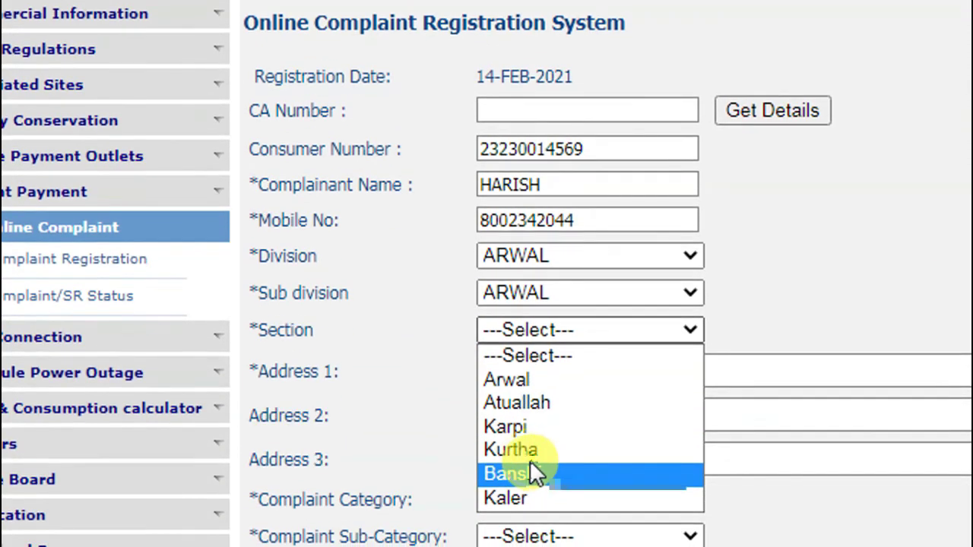
click(529, 451)
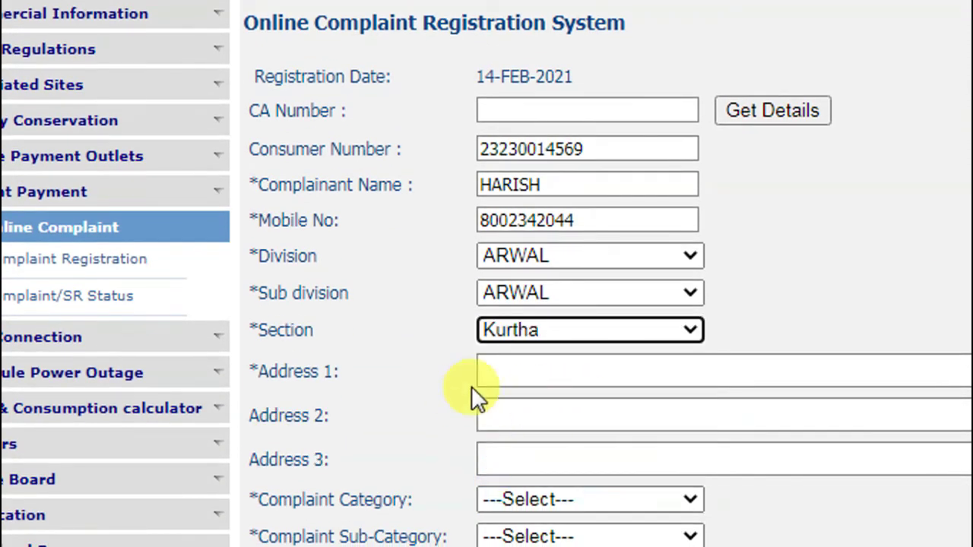
Fill the address lines with KURTHA
click(532, 371)
text(KURTHA)
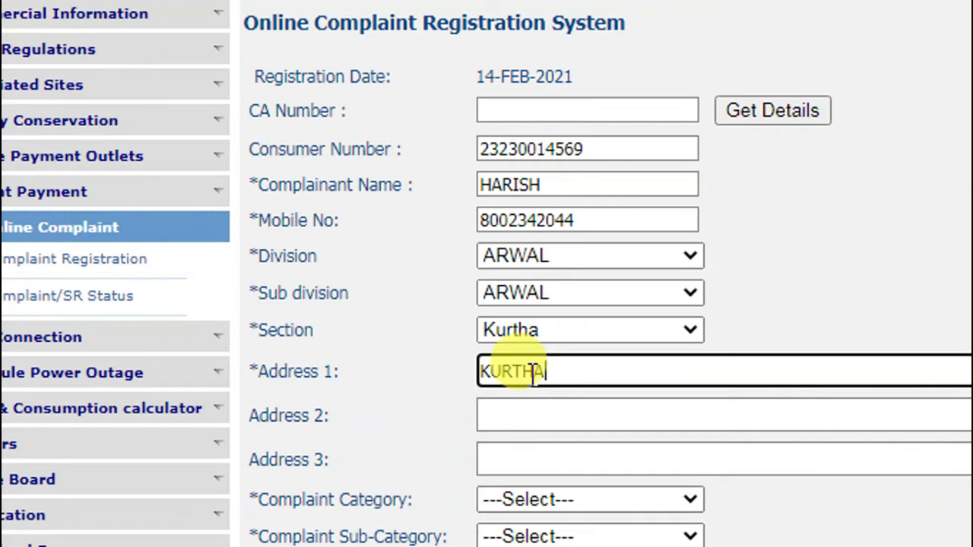
key(Tab)
text(KURTHA)
key(Tab)
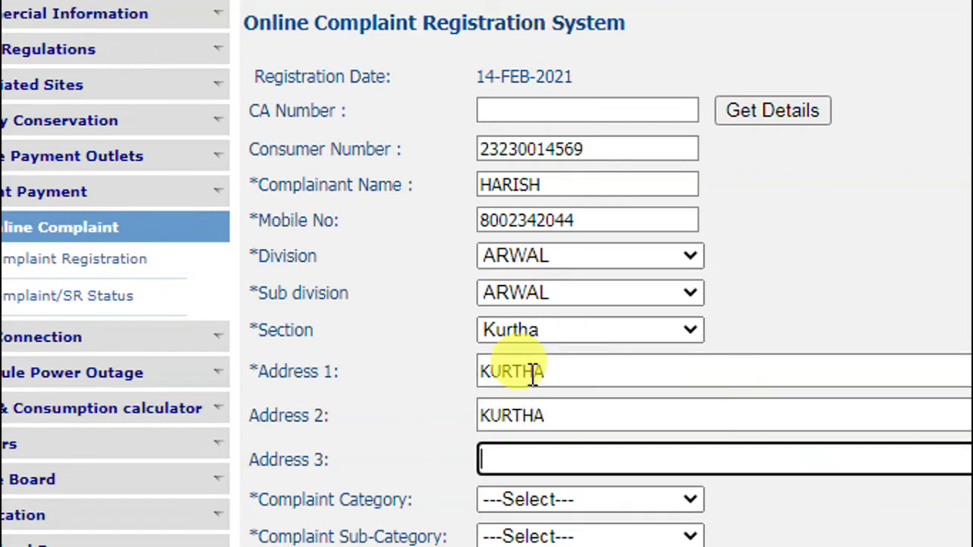
text(KURTHA)
key(Tab)
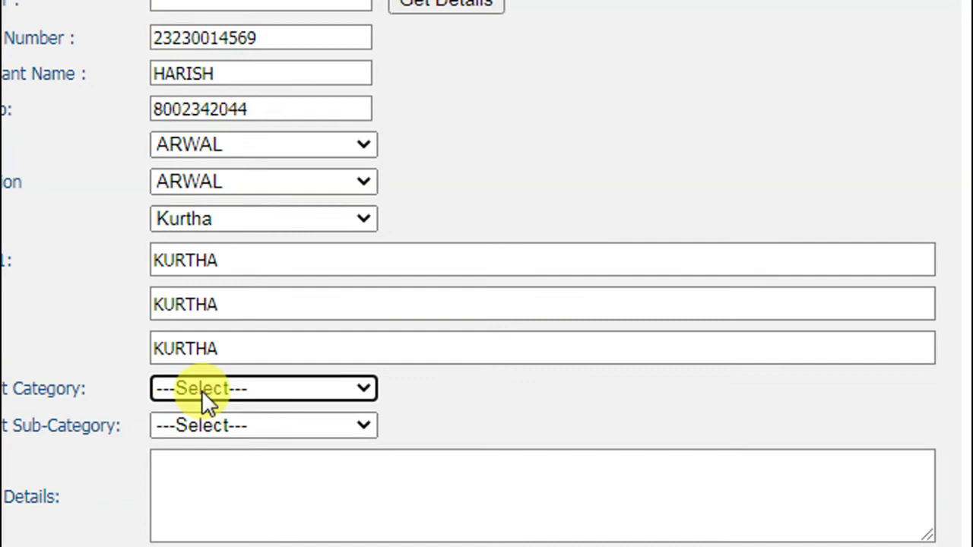
Choose Billing Related as complaint category and Wrong Charges related as sub-category
click(341, 450)
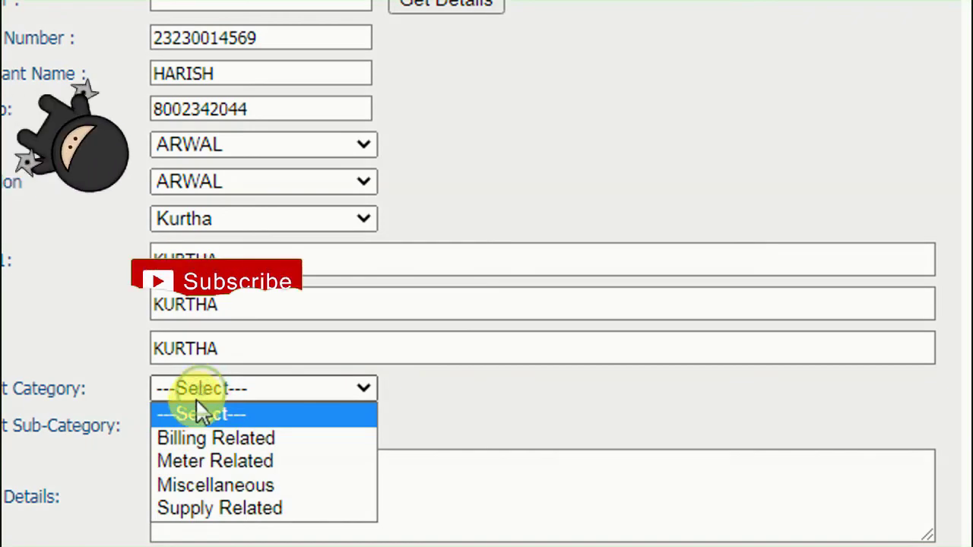
click(219, 441)
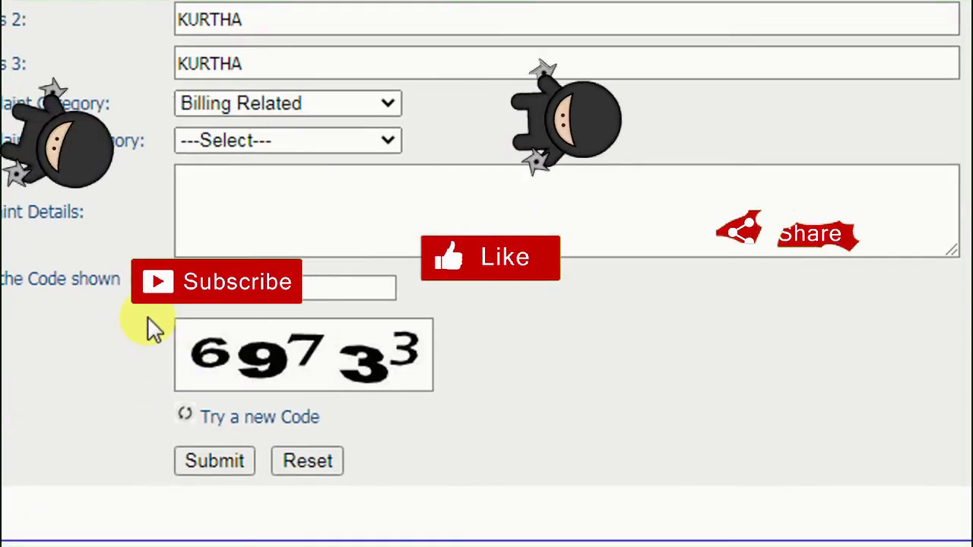
click(273, 139)
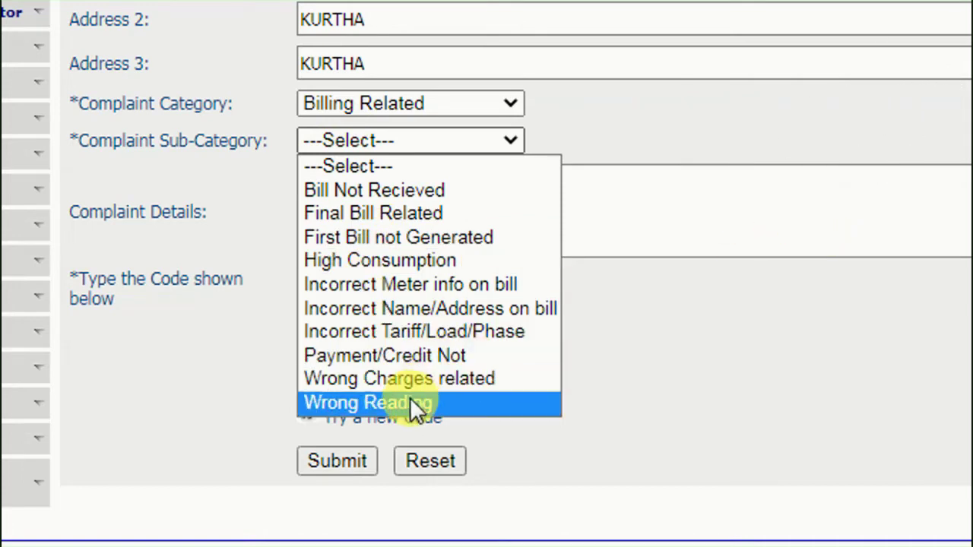
click(425, 378)
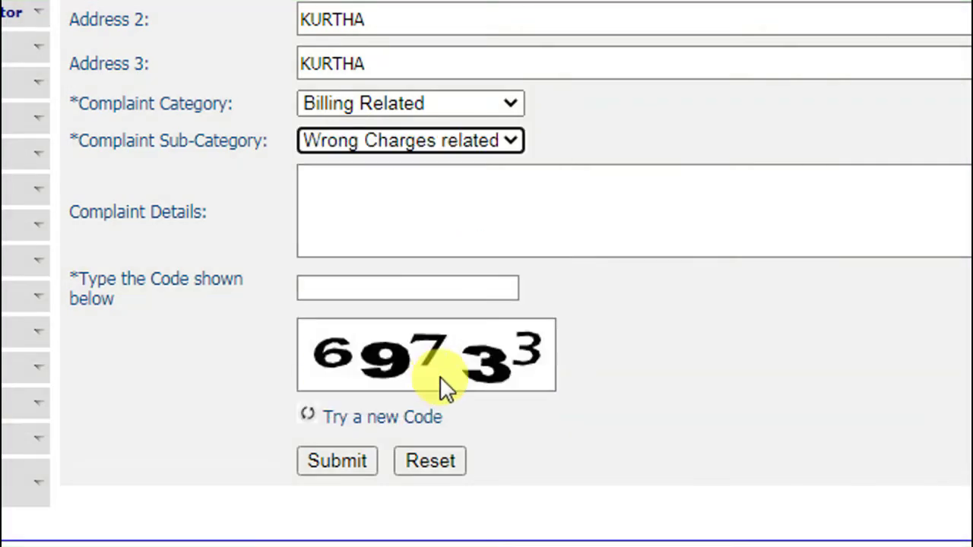
click(378, 141)
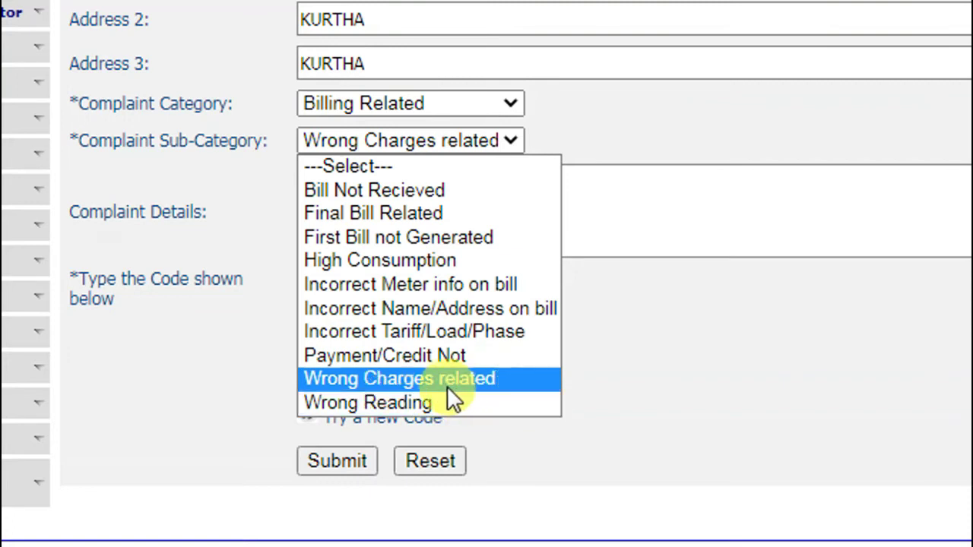
click(479, 380)
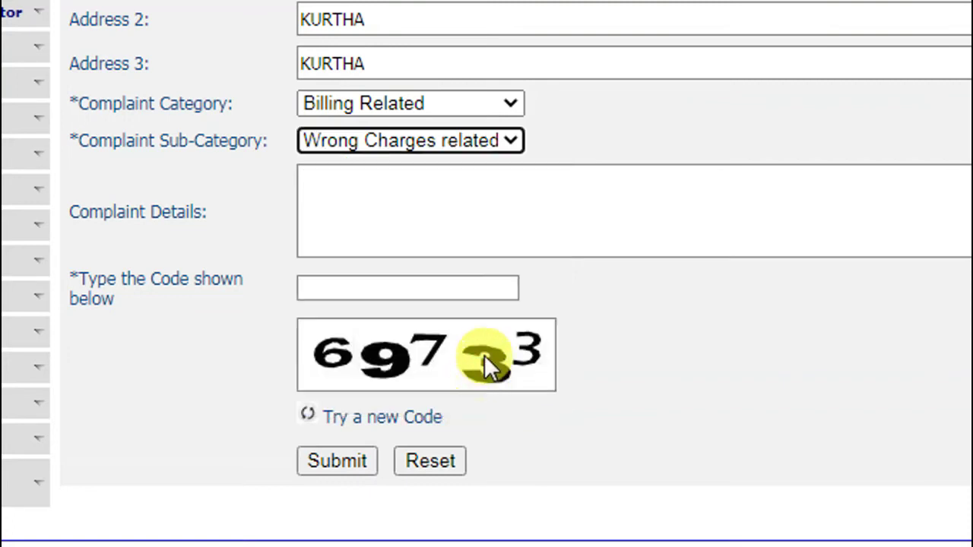
click(417, 239)
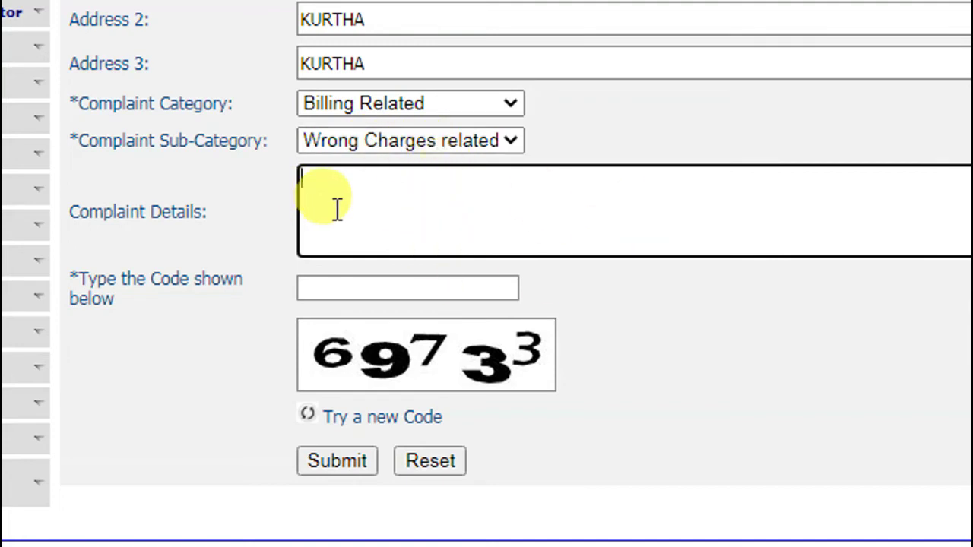
Write a complaint asking to correct the excessively high electricity bill, and enter captcha 69733
text(SIR MERA BI)
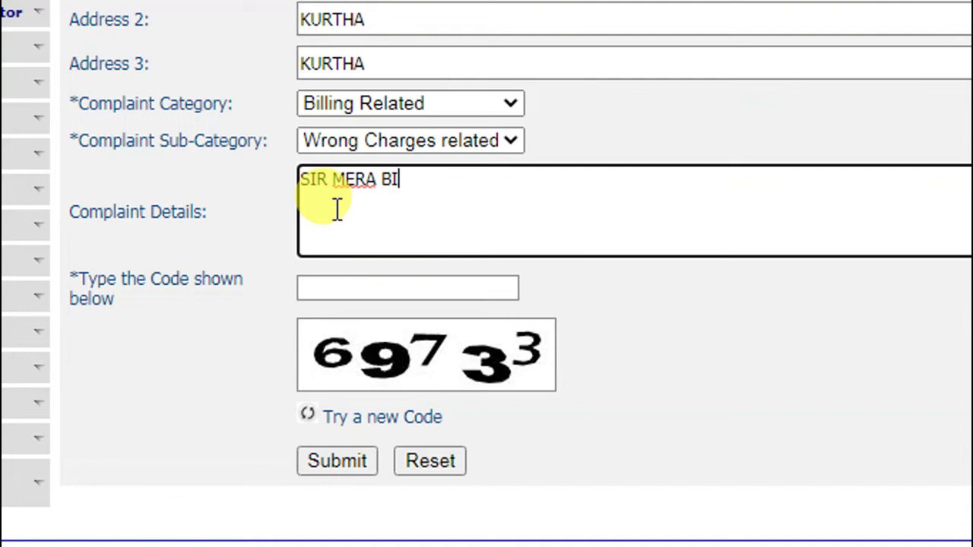
text(JALI BILL)
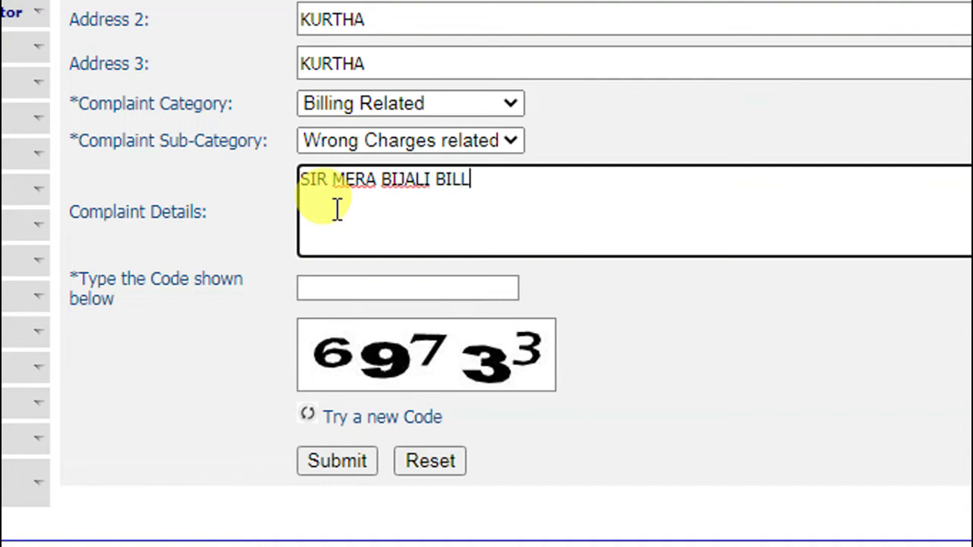
text( BAHUT JYA)
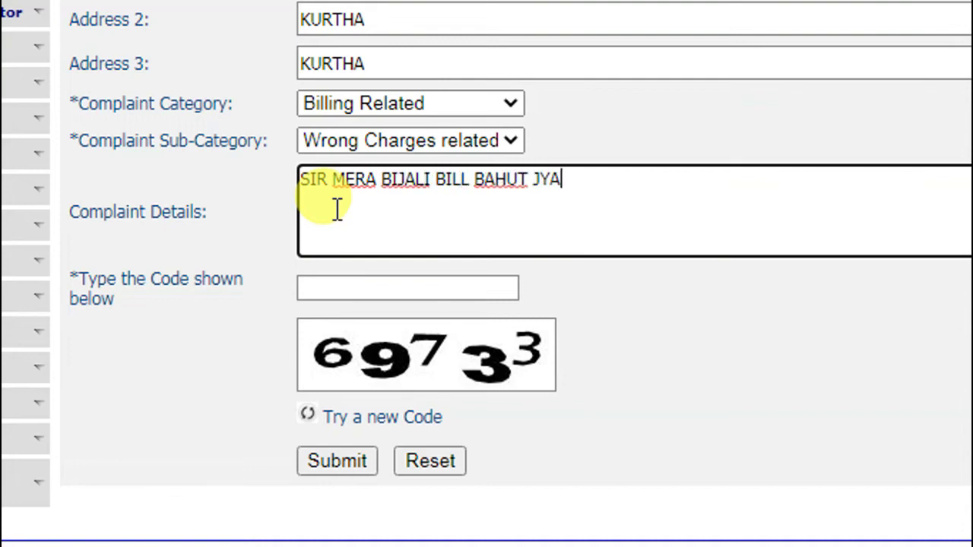
text(DA AA GAYA)
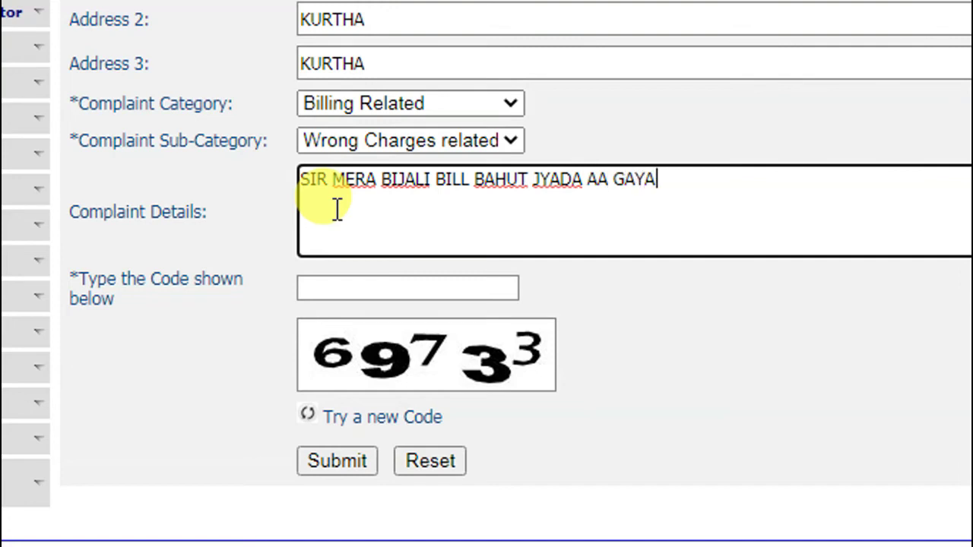
text( HAI)
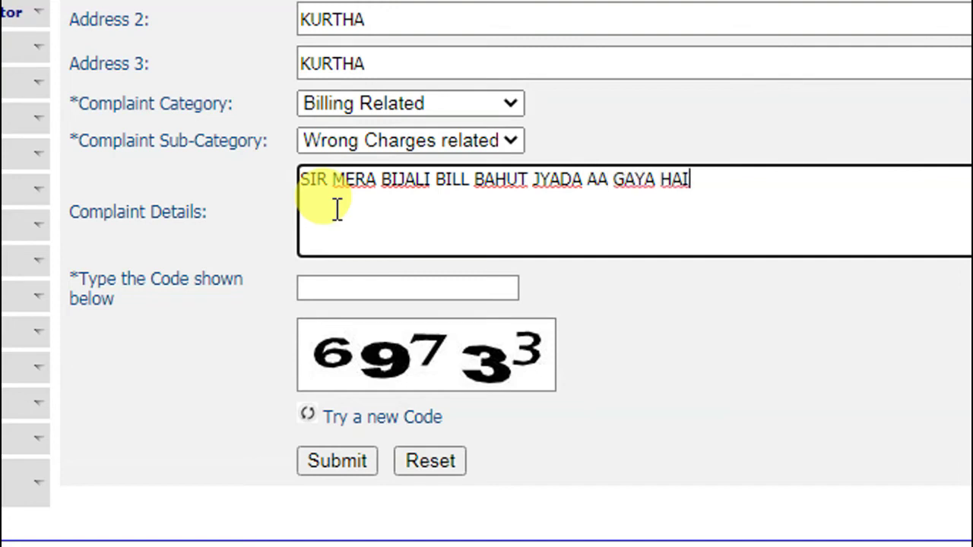
text( SO ME)
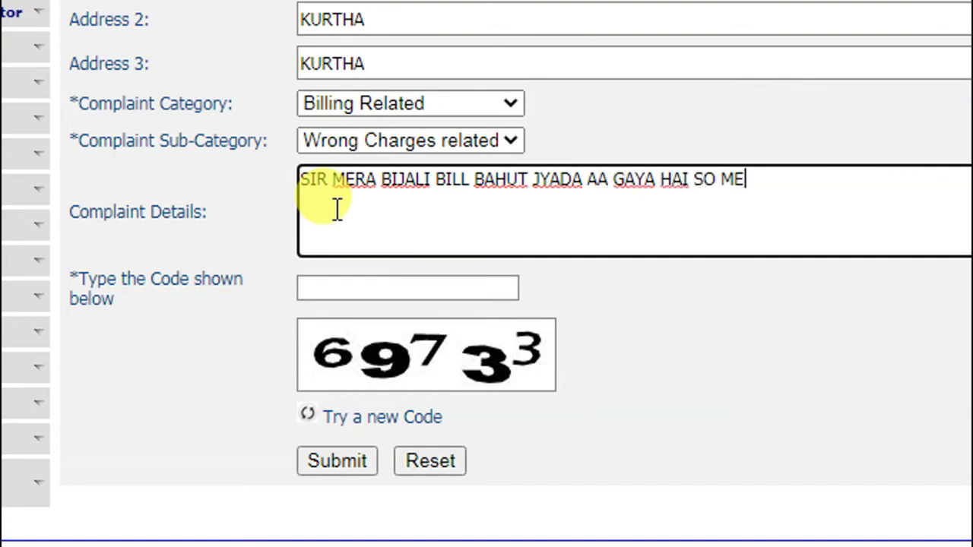
text(RA BIJA)
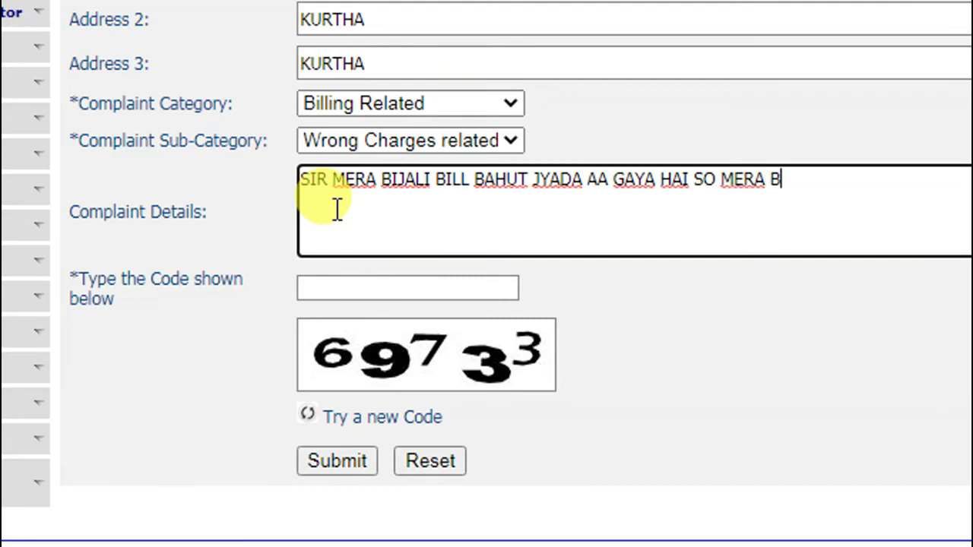
text(LI BILL SUDHAR )
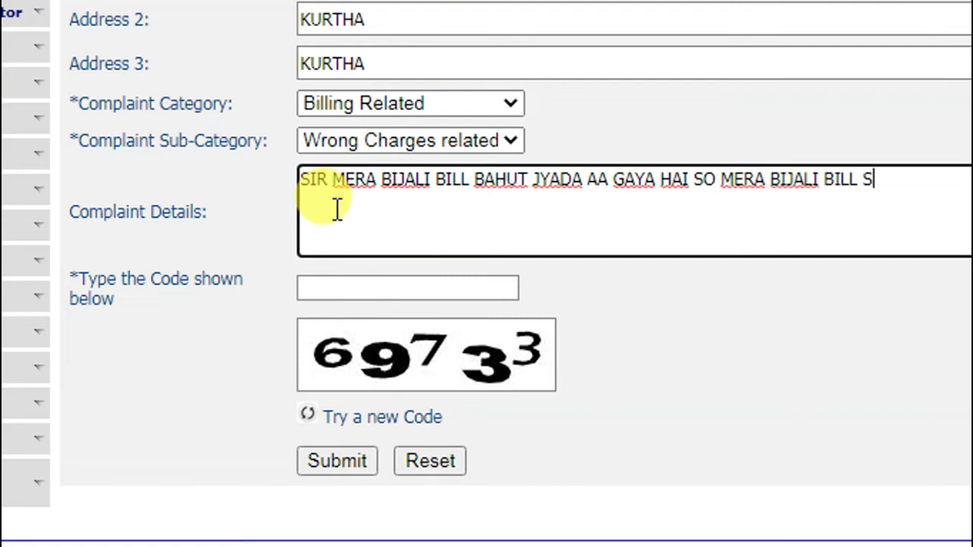
text(KAR)
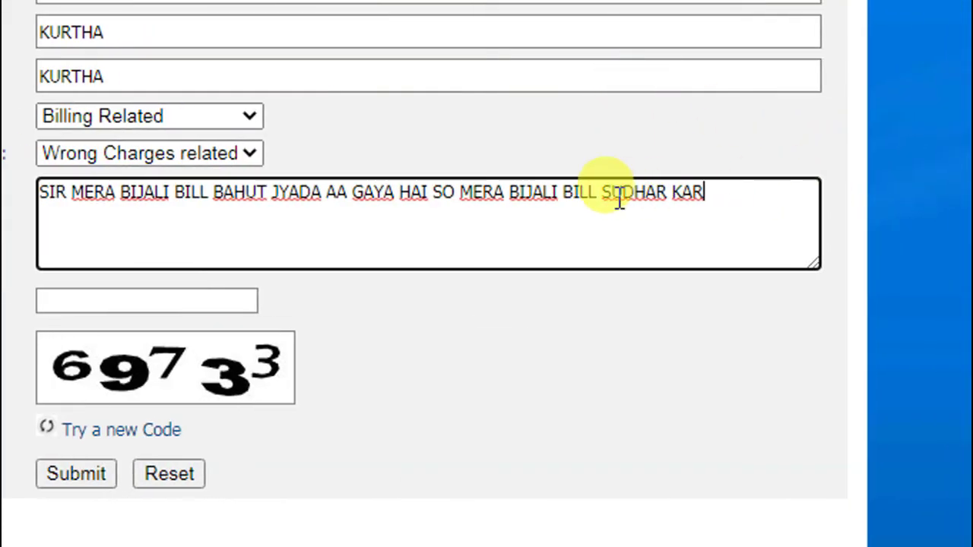
text( DIYA JAYE)
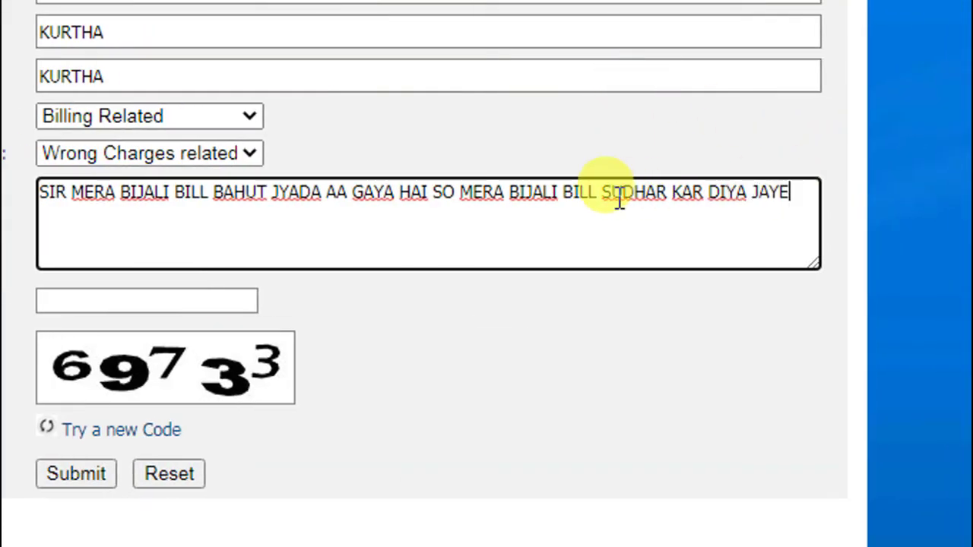
text( TAKI HAM BI)
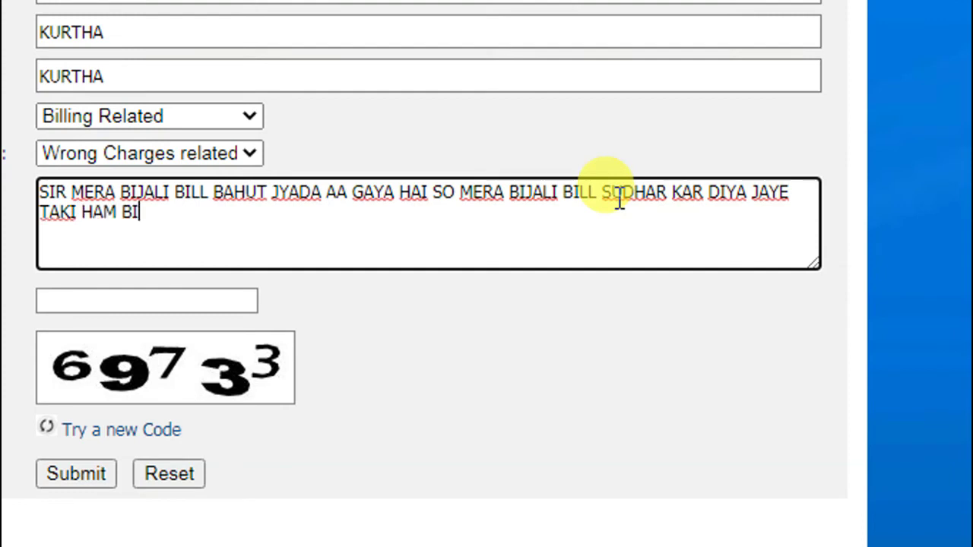
text(LL BHAR SA)
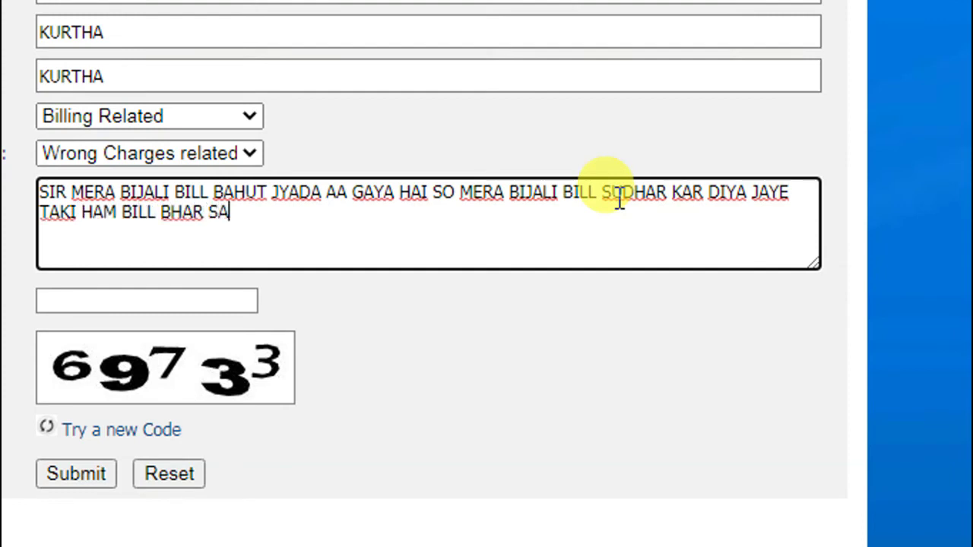
text(KE)
key(Tab)
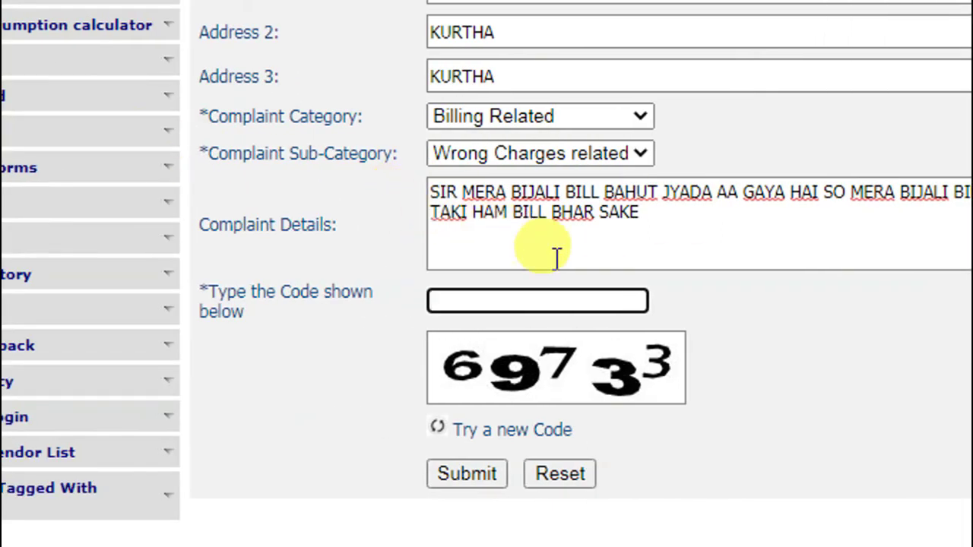
text(69)
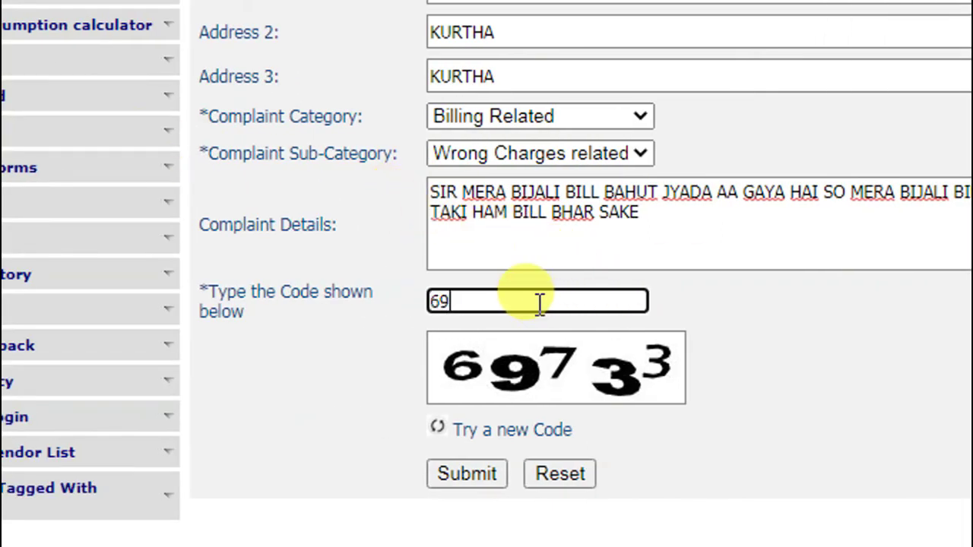
text(733)
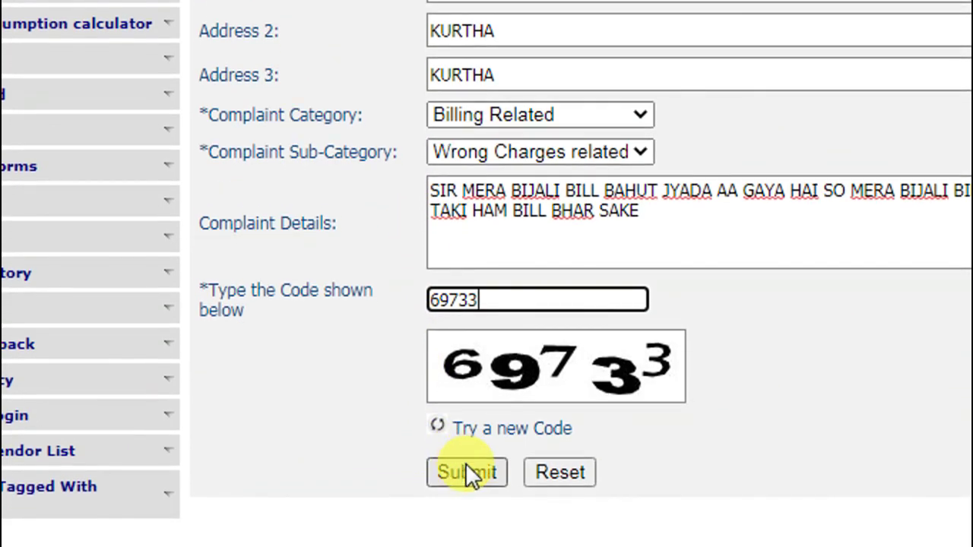
Submit the complaint and find the 'Complaint not Registered due to Technical Problem' message
click(466, 471)
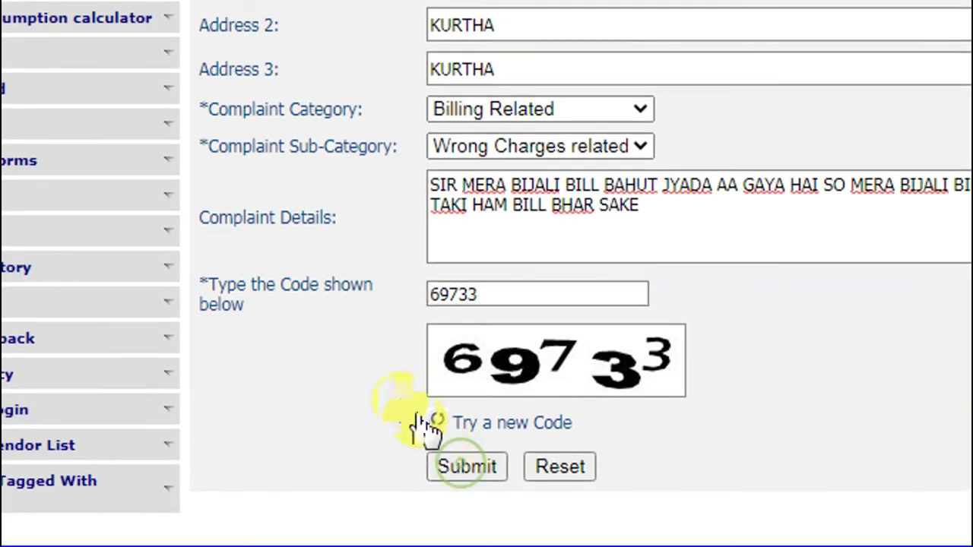
scroll(362, 354, up, 4)
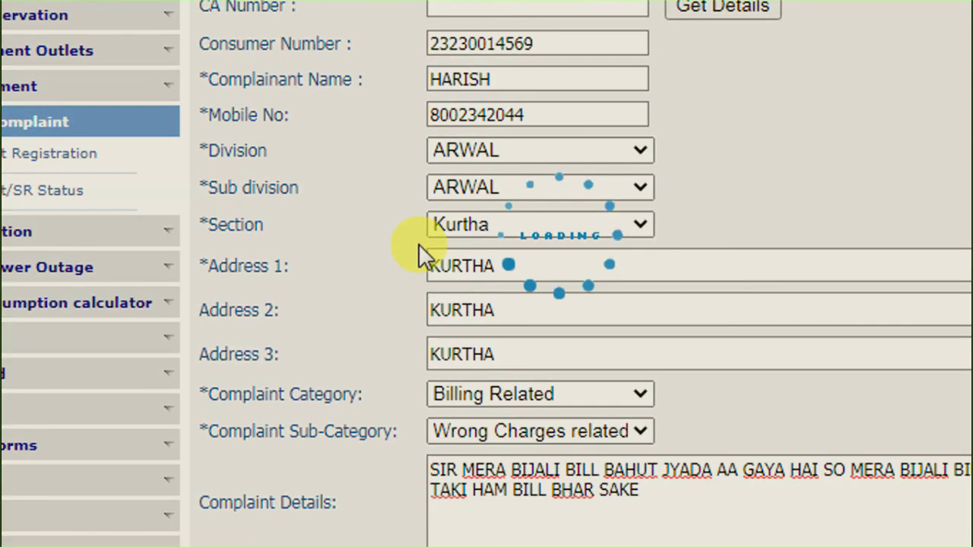
scroll(479, 235, down, 2)
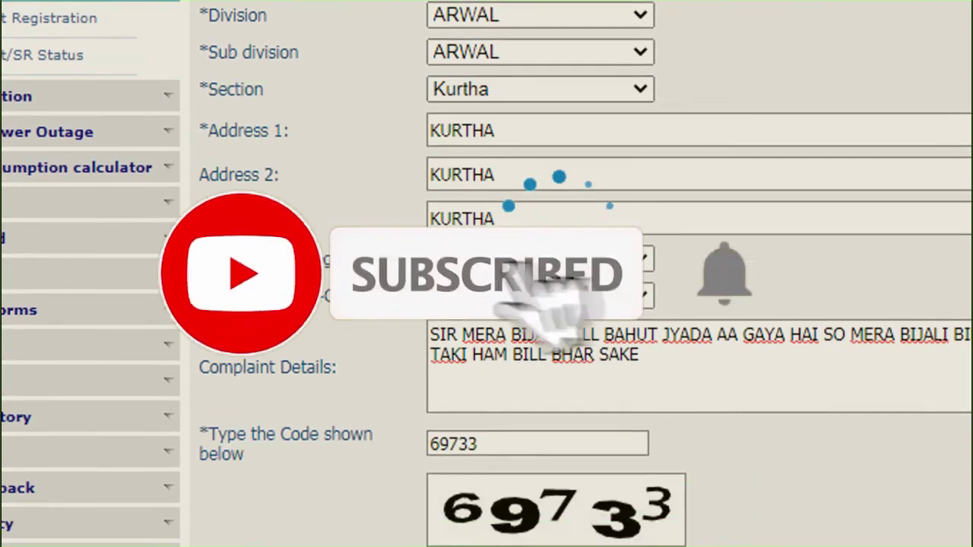
scroll(486, 304, down, 3)
scroll(358, 157, up, 3)
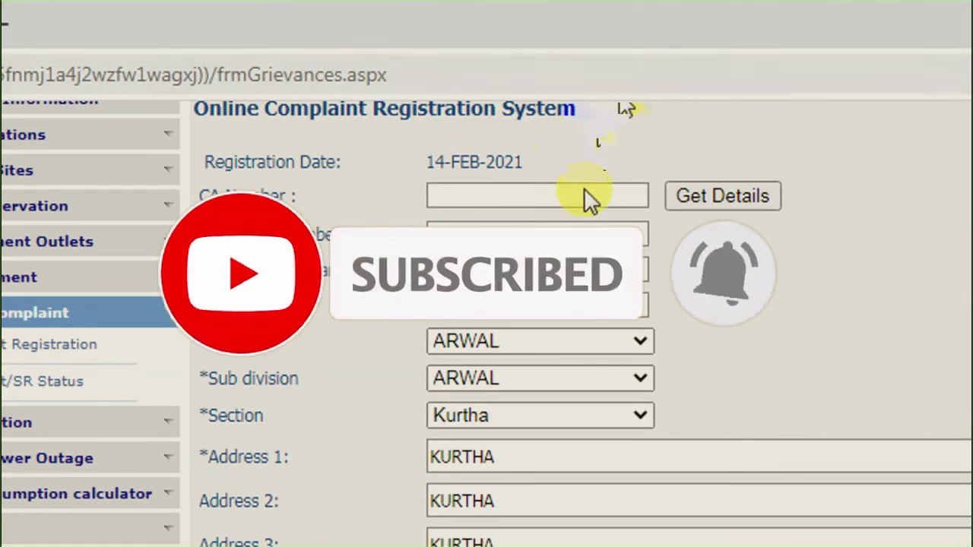
scroll(605, 466, down, 4)
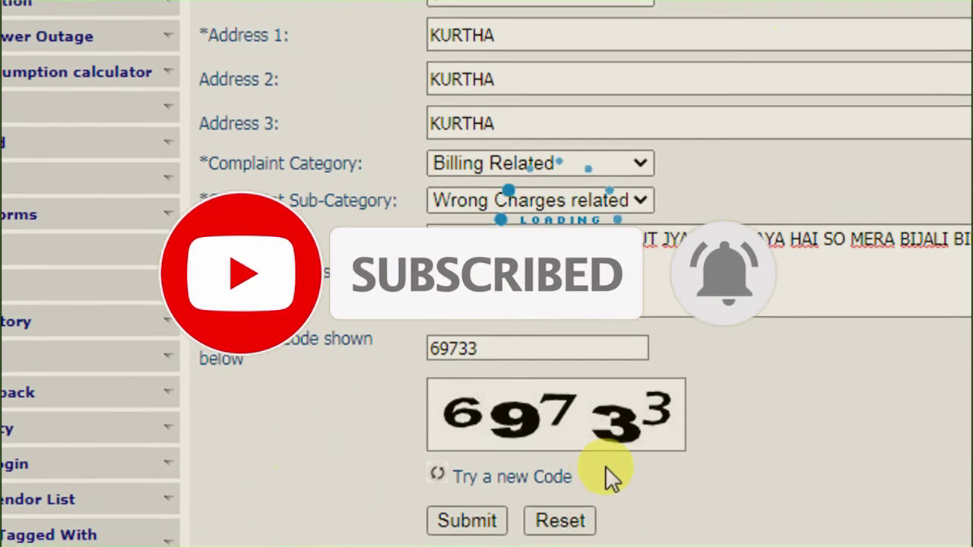
scroll(605, 466, down, 1)
scroll(714, 82, up, 2)
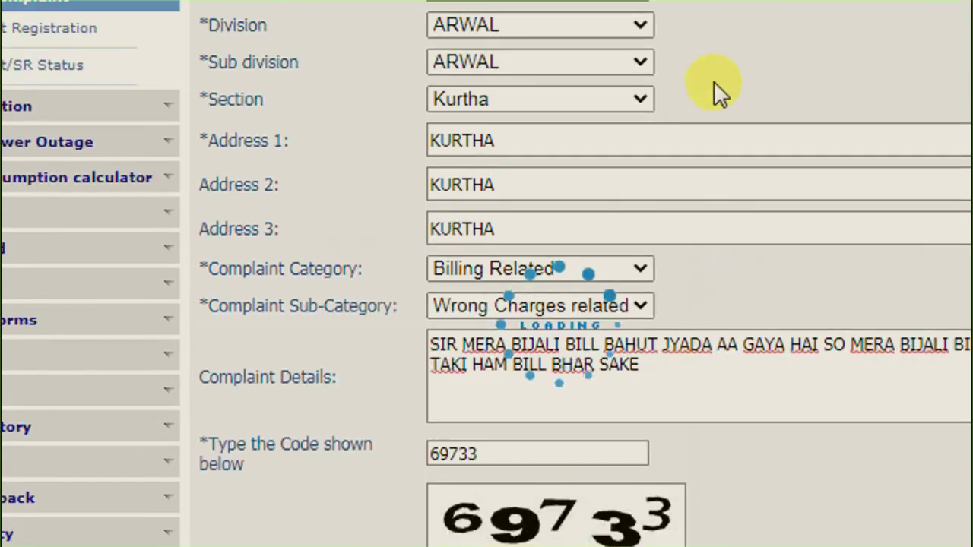
scroll(570, 466, down, 3)
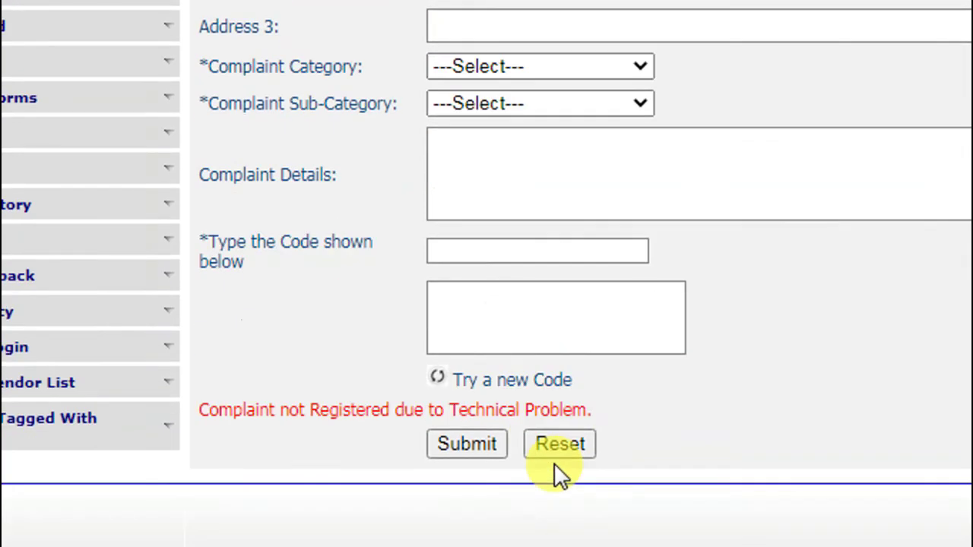
scroll(482, 385, up, 3)
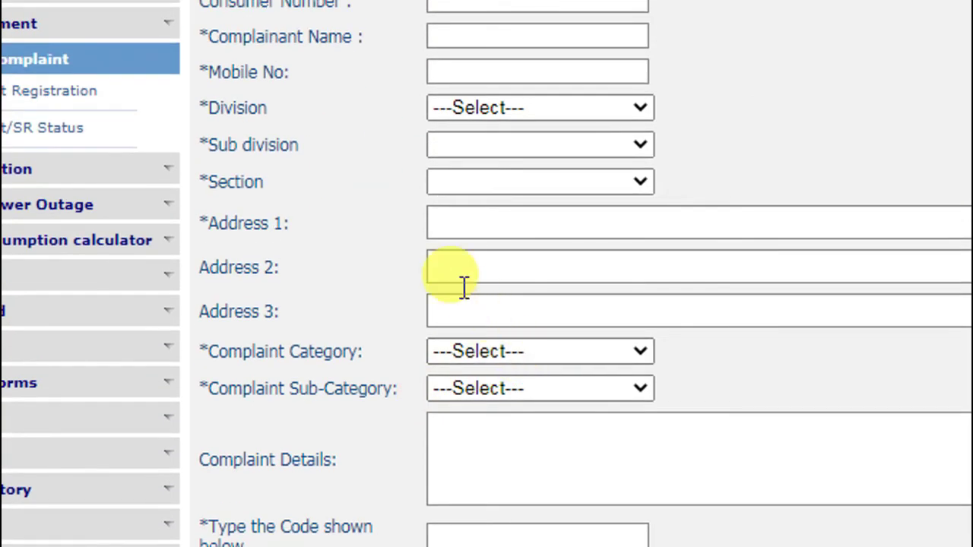
scroll(591, 129, up, 3)
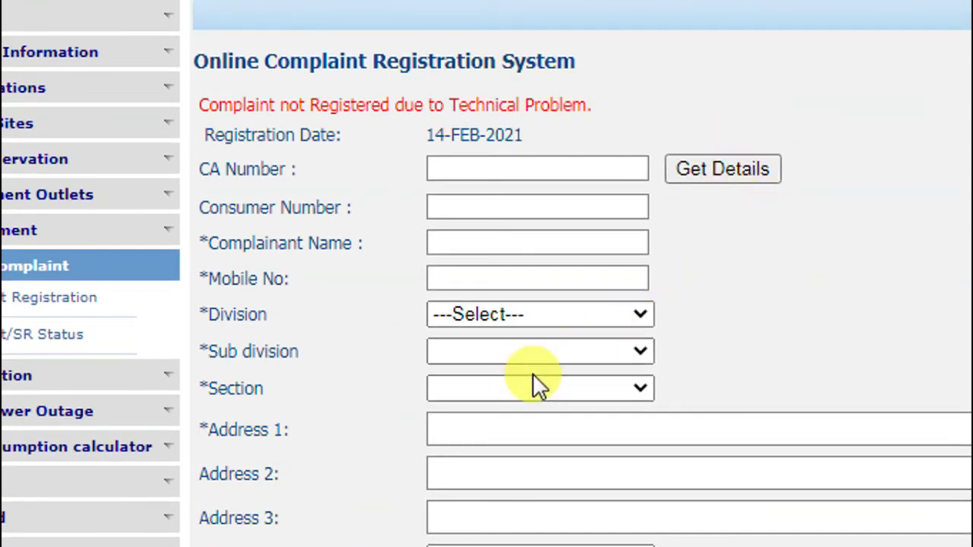
scroll(397, 474, down, 1)
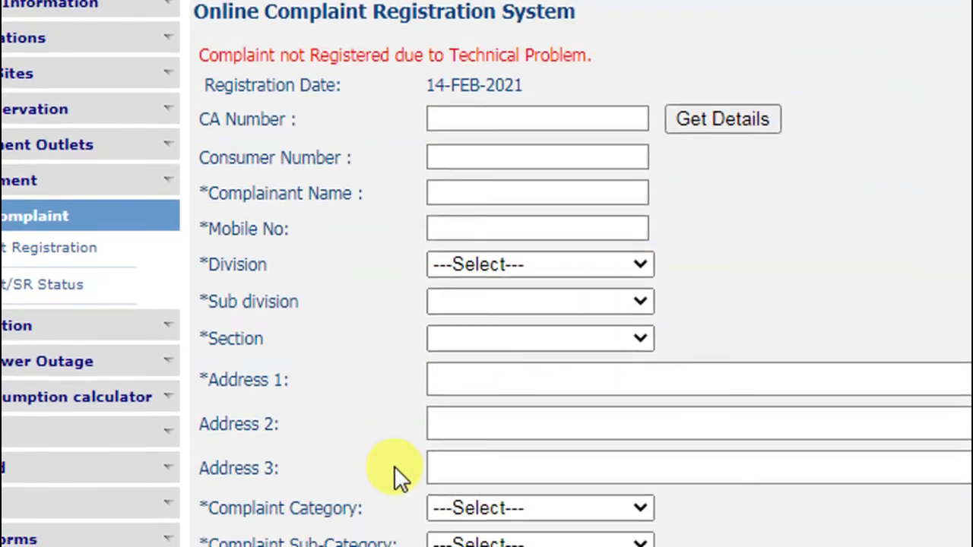